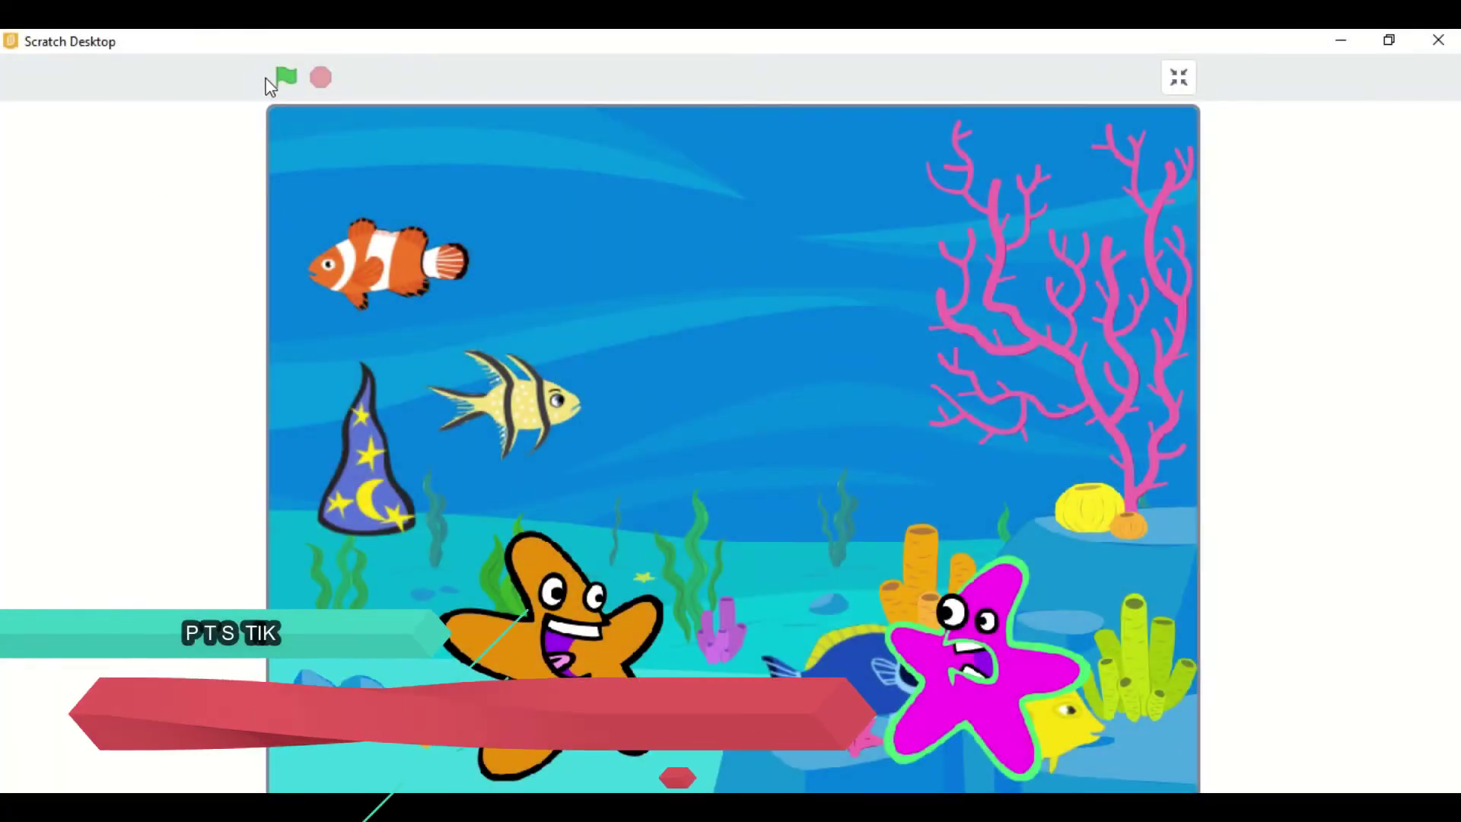
# - Start the underwater animation with the green flag so the fish swim and starfish change expressions
pyautogui.click(284, 77)
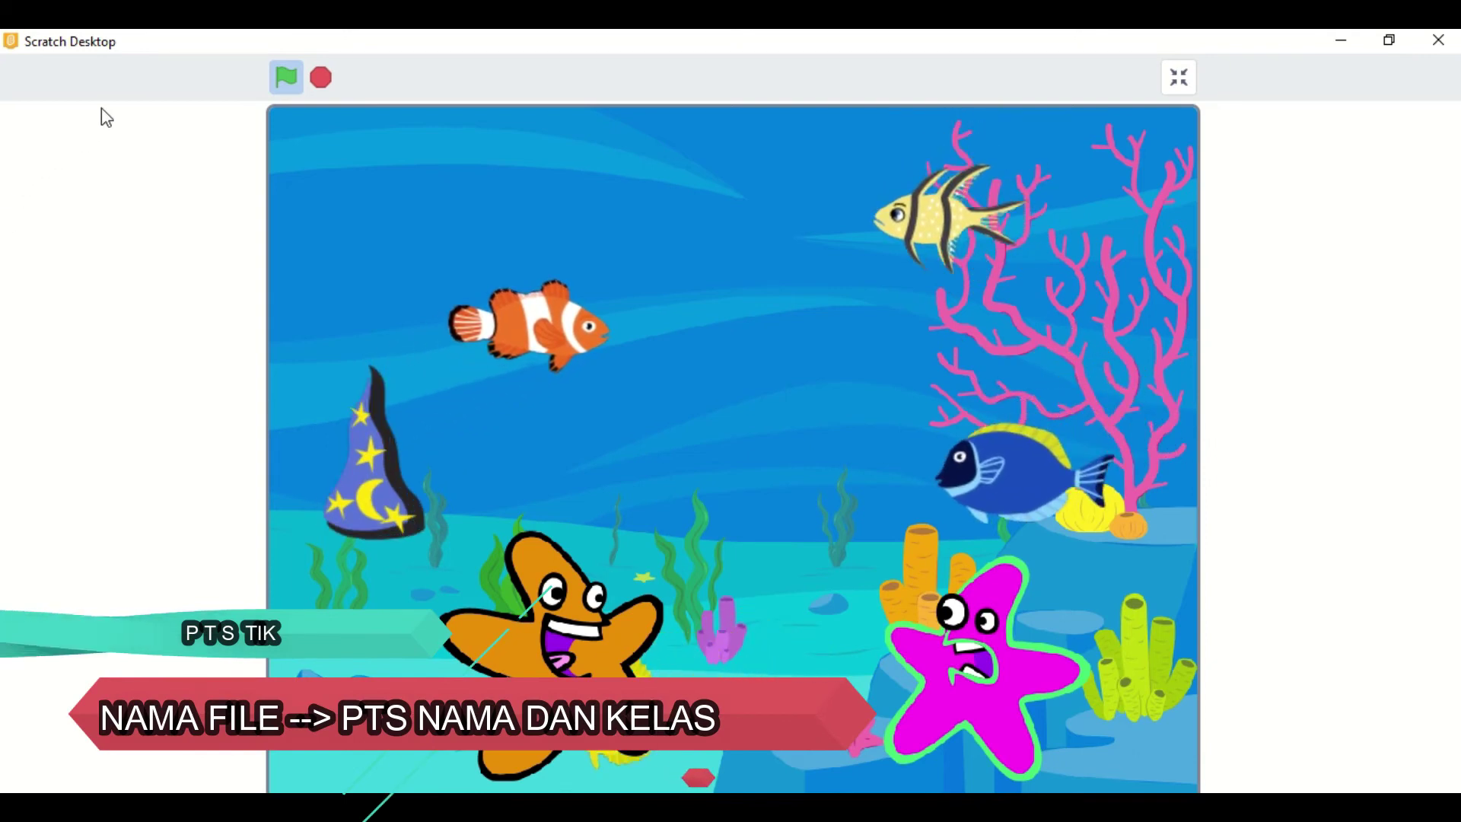
# - Stop the animation with the red stop button, then restart it from the beginning via the green flag
pyautogui.click(320, 79)
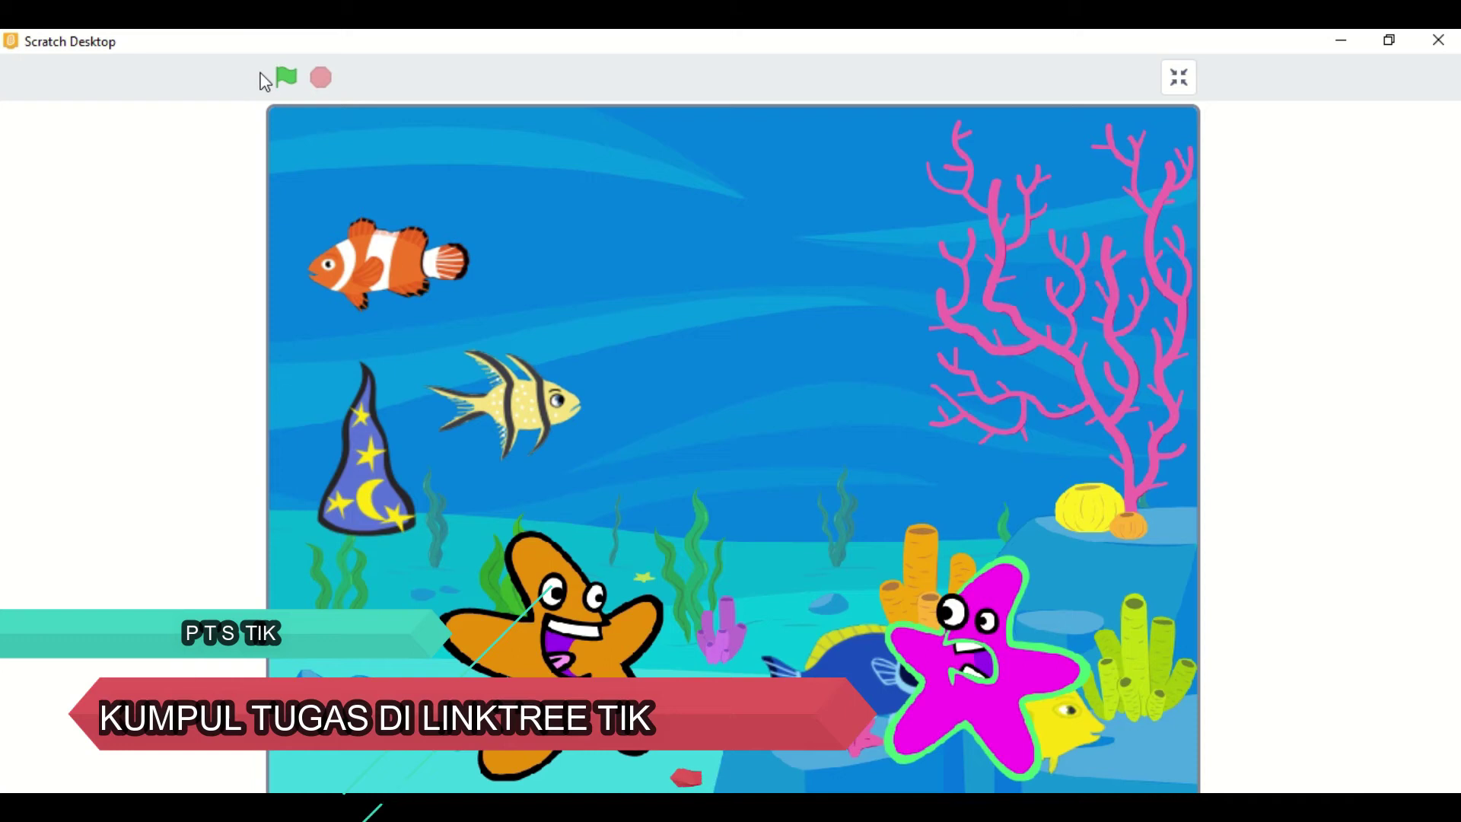
pyautogui.click(283, 78)
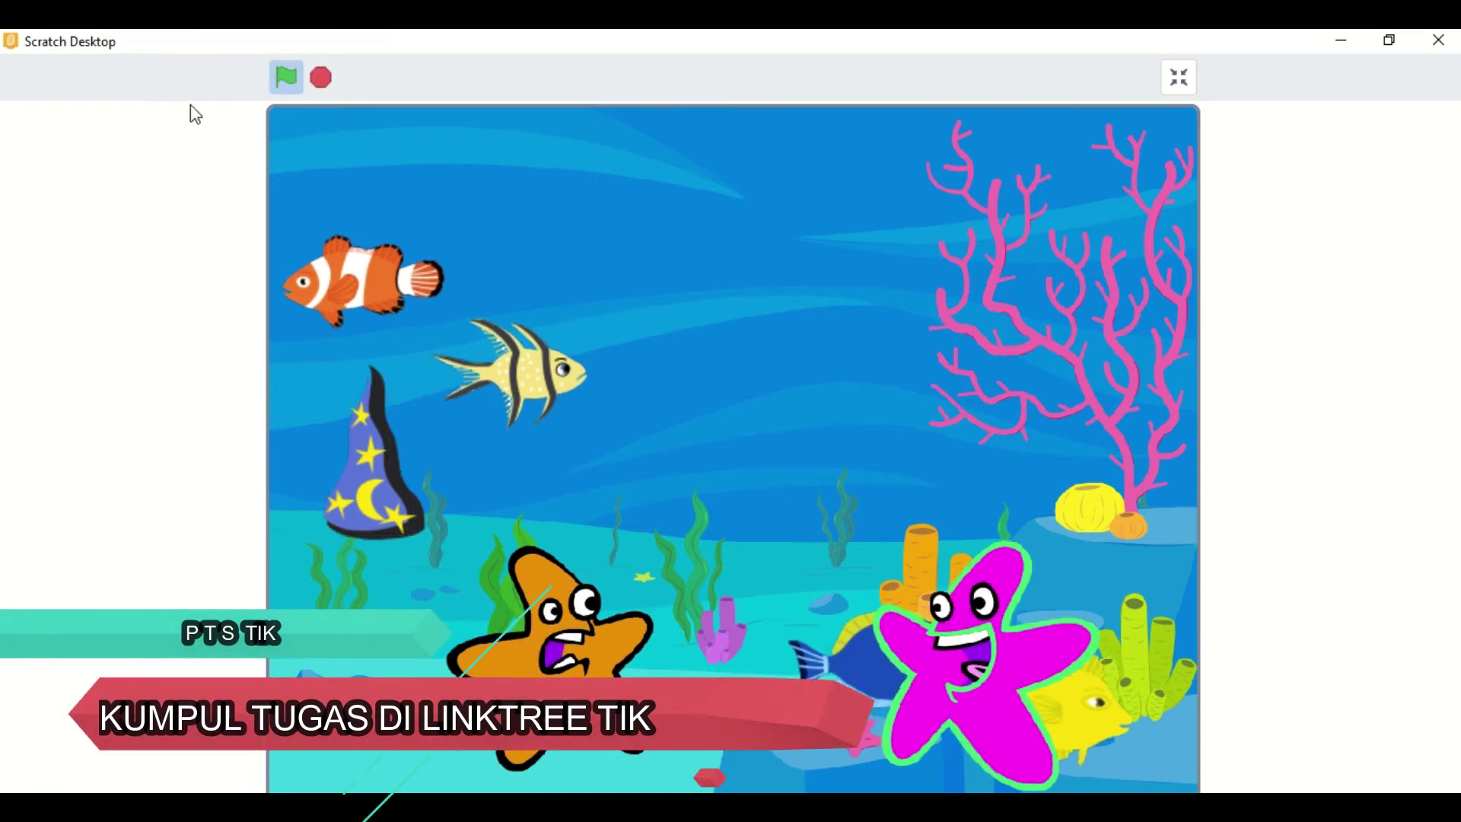